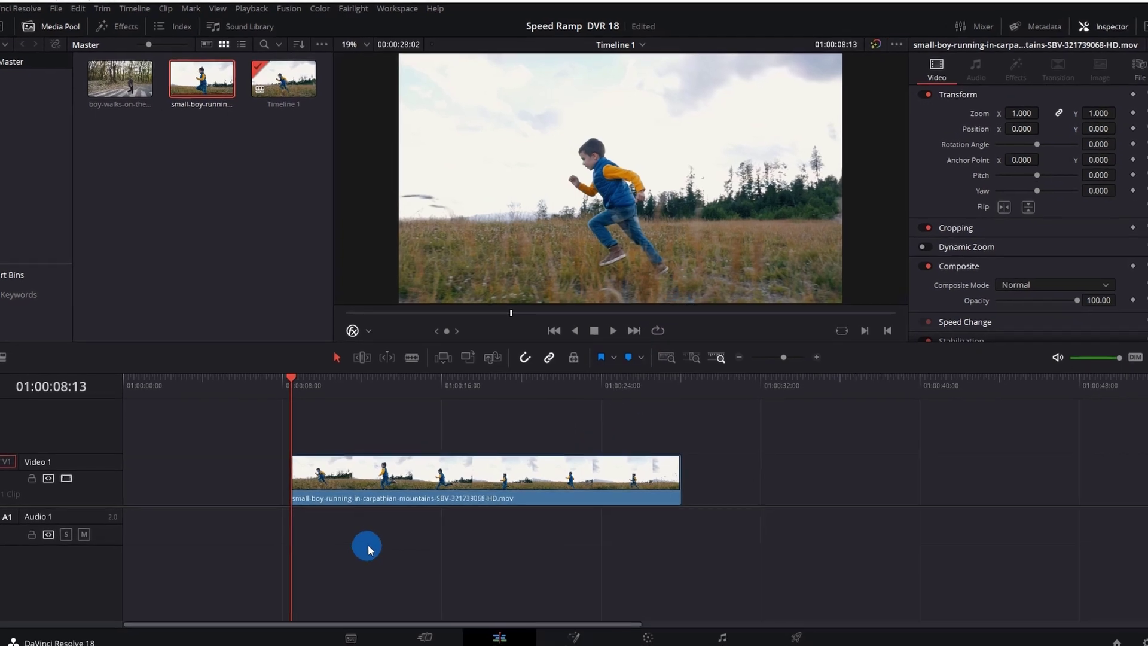
# Show the clip's Retime Controls and add a speed point where the ramp begins
pyautogui.rightClick(458, 476)
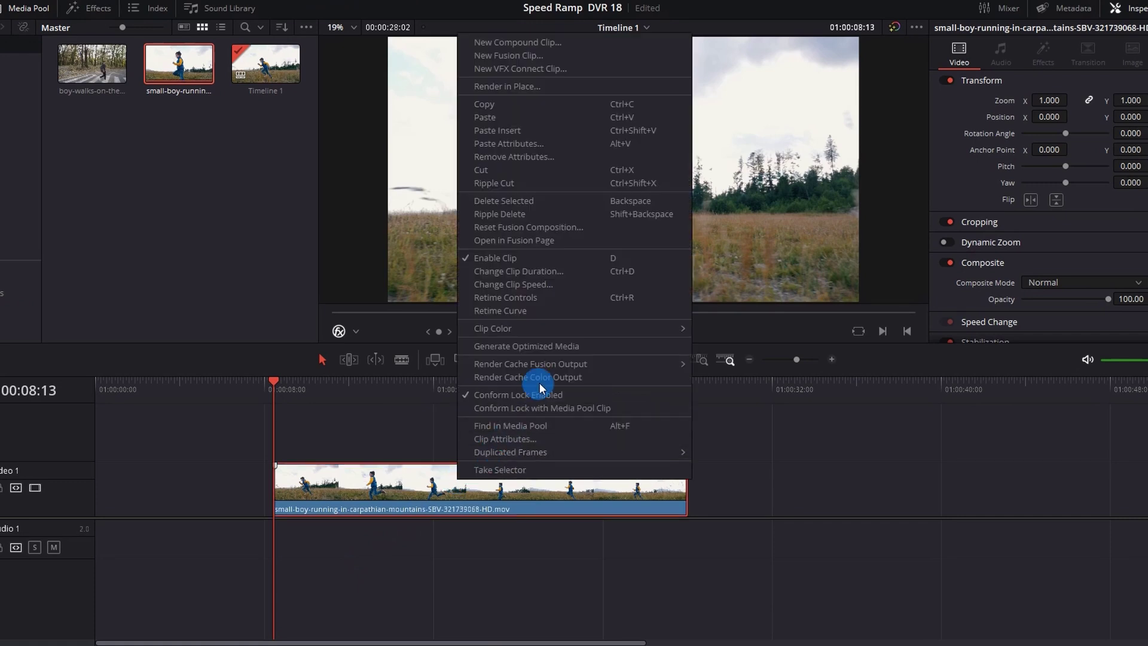
pyautogui.click(555, 296)
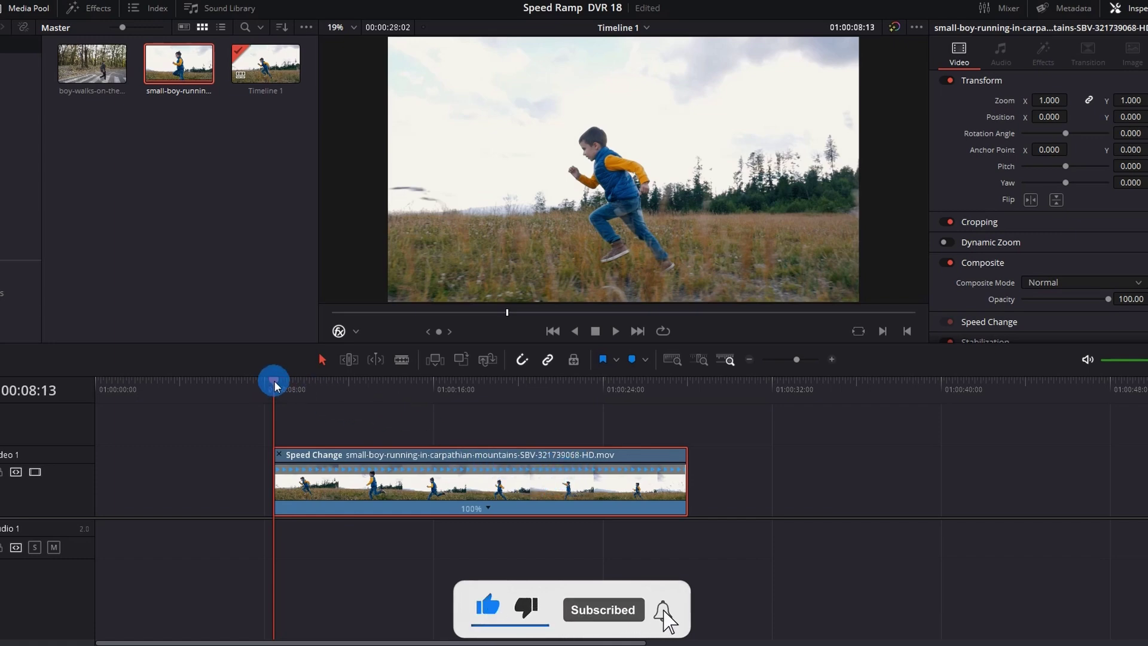
pyautogui.moveTo(274, 380); pyautogui.dragTo(318, 381)
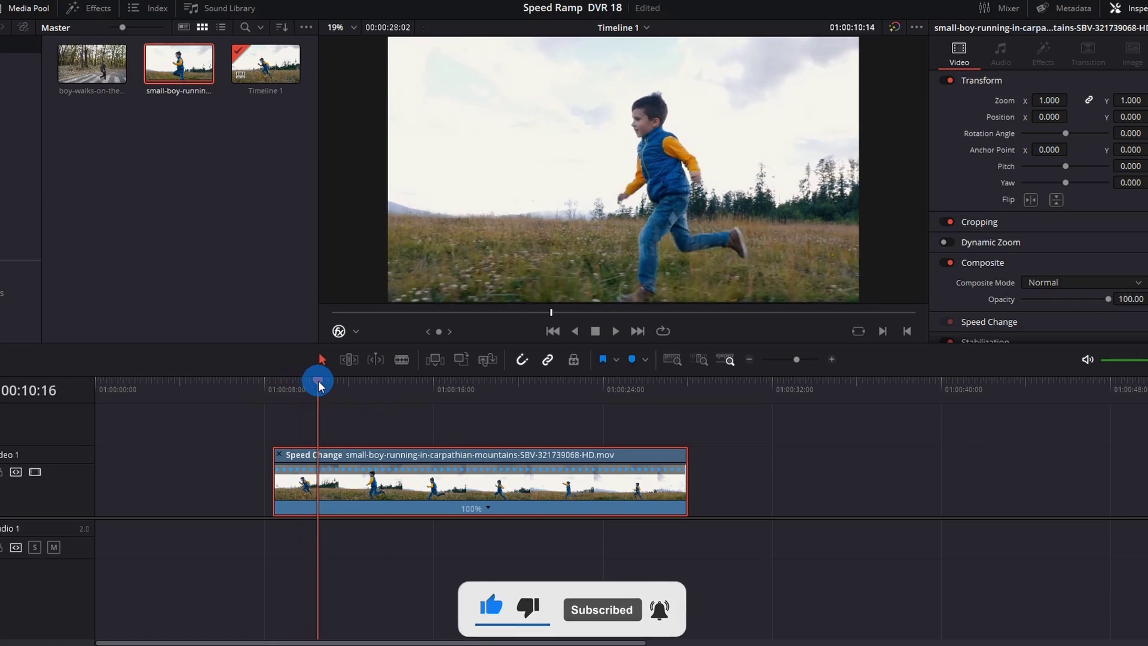
pyautogui.click(505, 494)
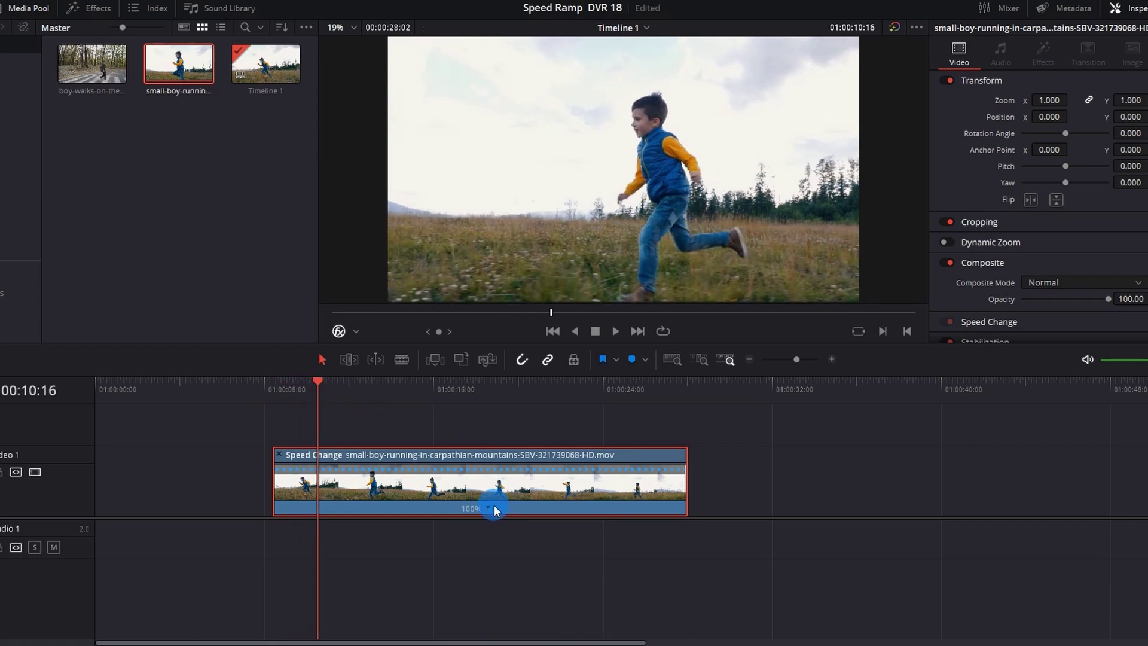
pyautogui.click(490, 509)
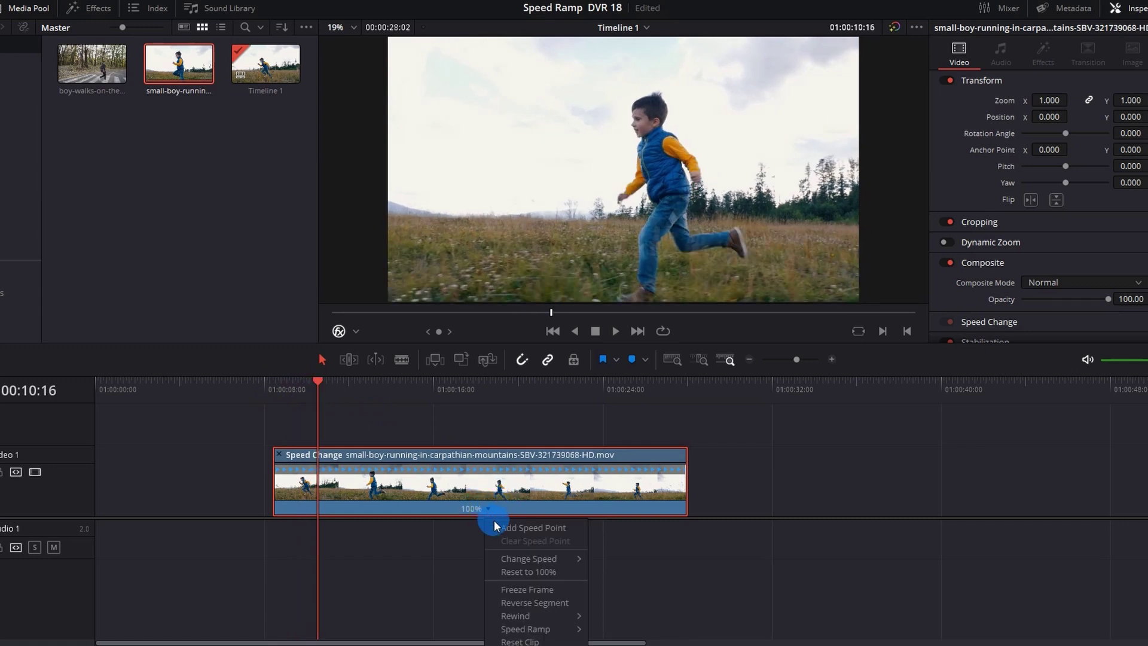
pyautogui.click(524, 529)
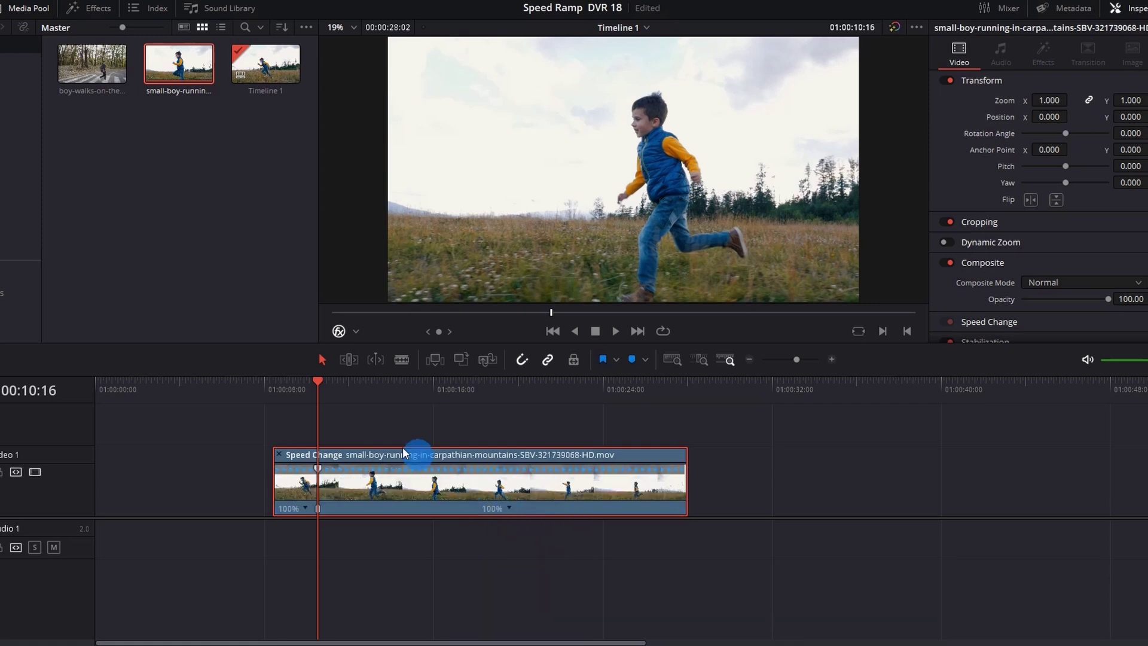
# Add a second speed point near the clip's end, then return the playhead to 01:00:23:10
pyautogui.moveTo(318, 418); pyautogui.dragTo(352, 413)
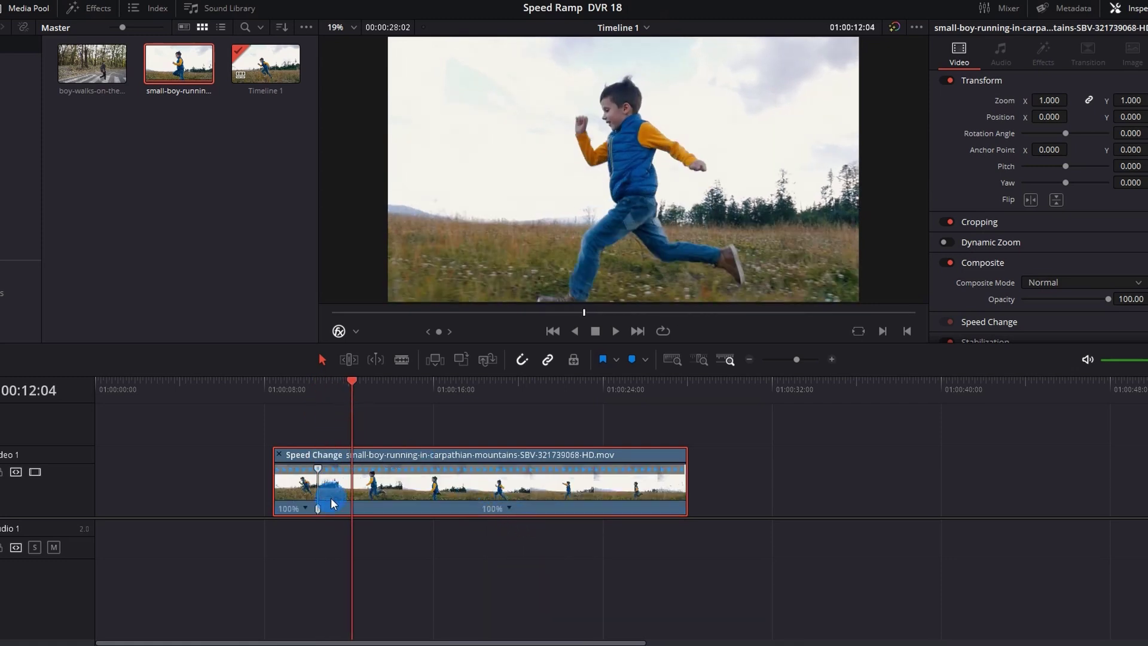
pyautogui.click(353, 428)
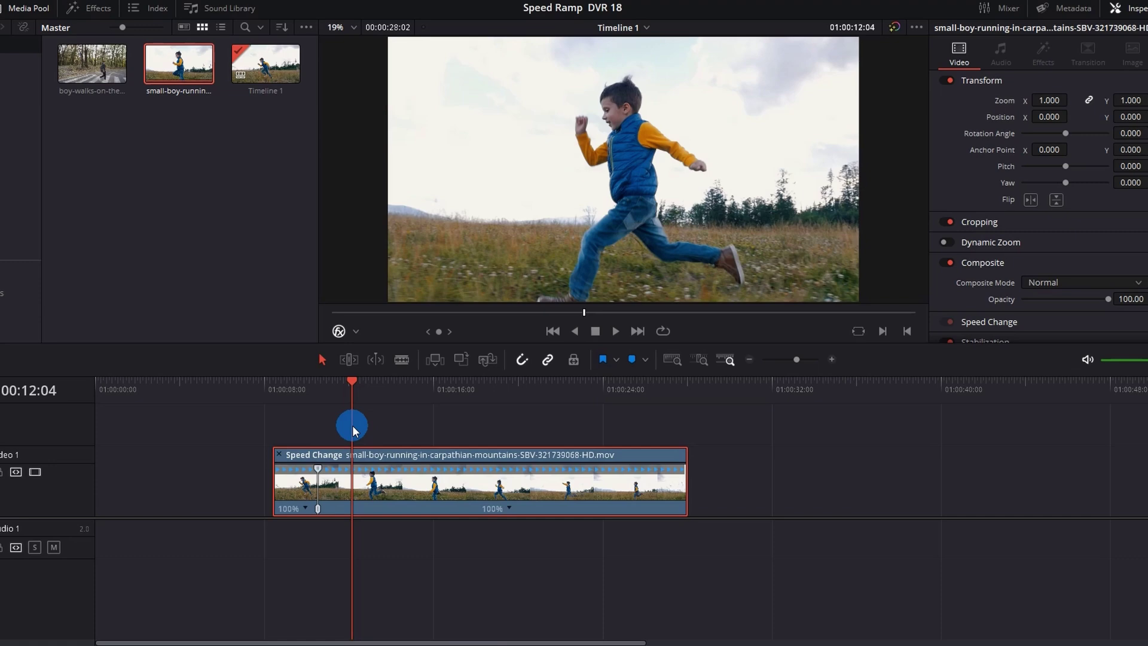
pyautogui.moveTo(355, 429); pyautogui.dragTo(624, 414)
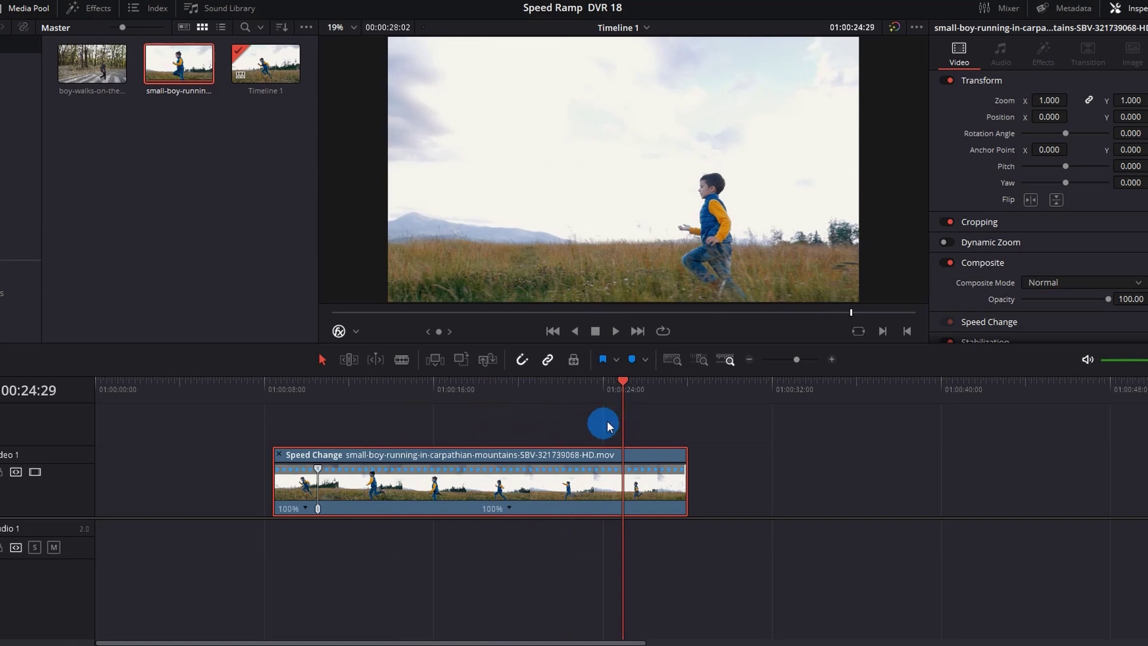
pyautogui.click(511, 508)
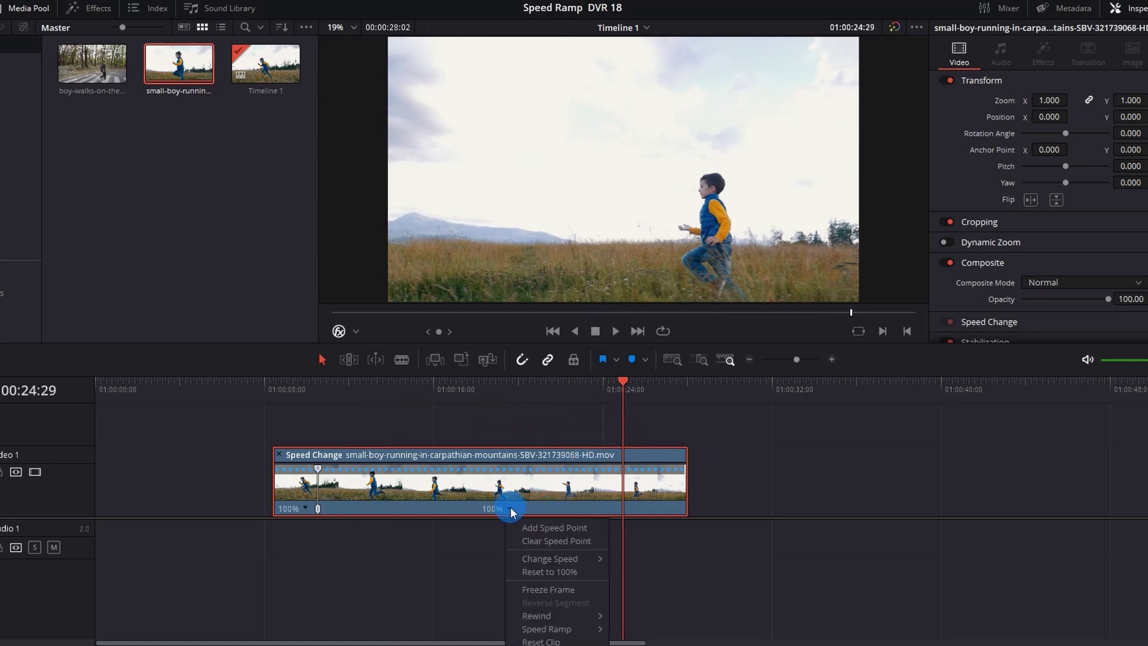
pyautogui.click(545, 529)
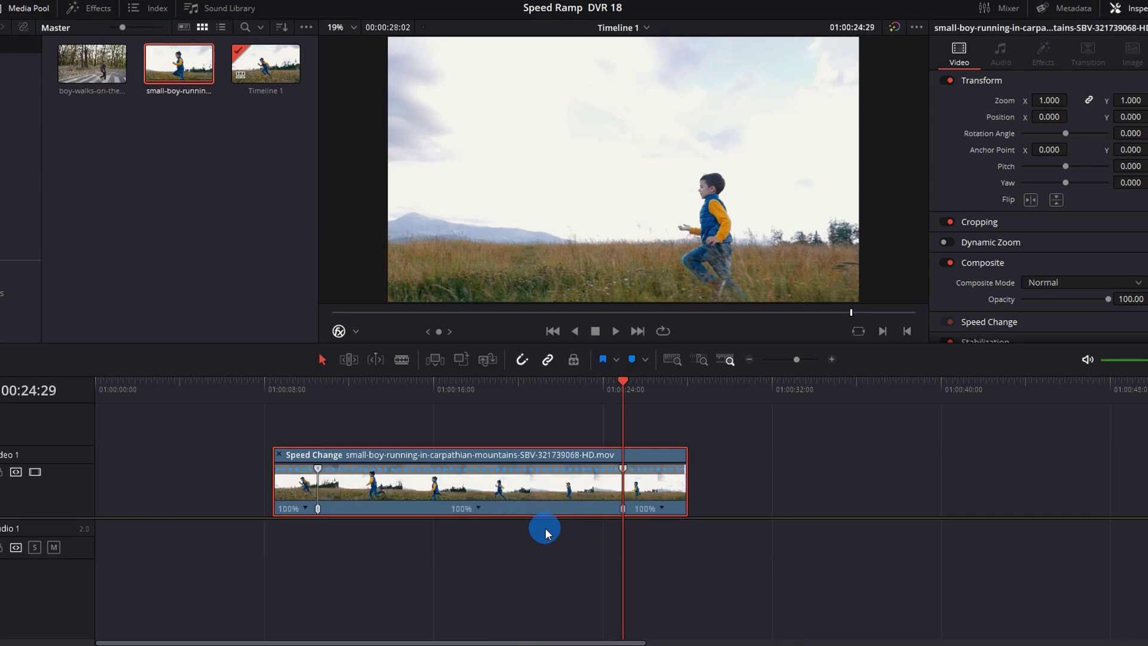
pyautogui.click(620, 439)
pyautogui.moveTo(621, 440); pyautogui.dragTo(589, 448)
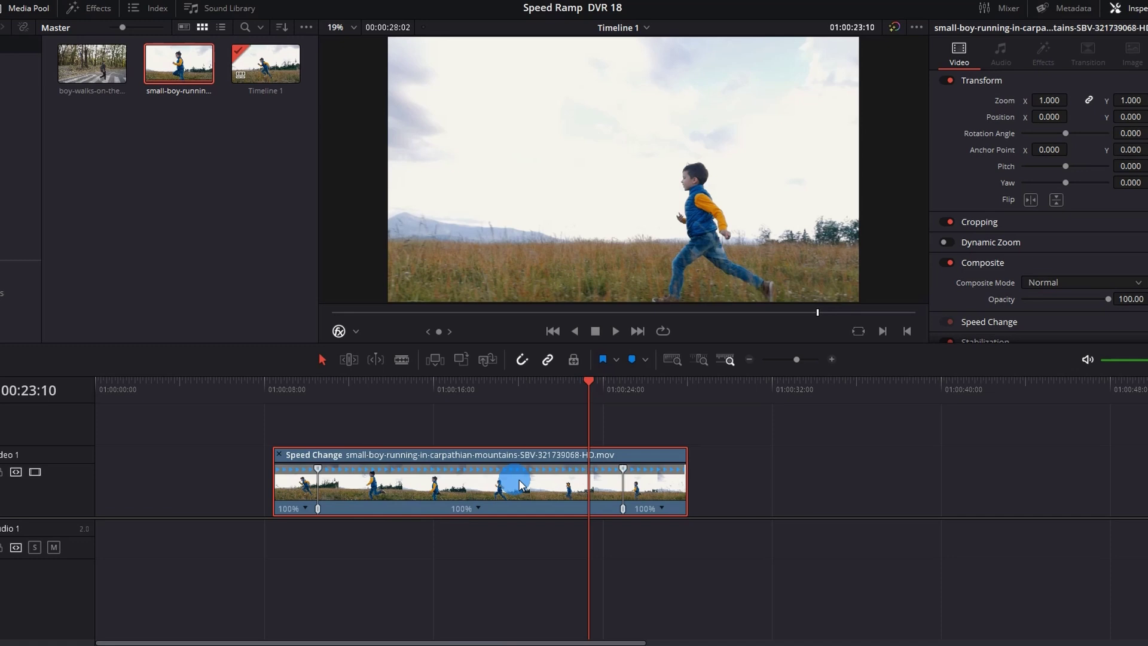
# Change the running-boy clip's middle segment speed from 100% to 800%
pyautogui.click(479, 509)
pyautogui.moveTo(500, 562)
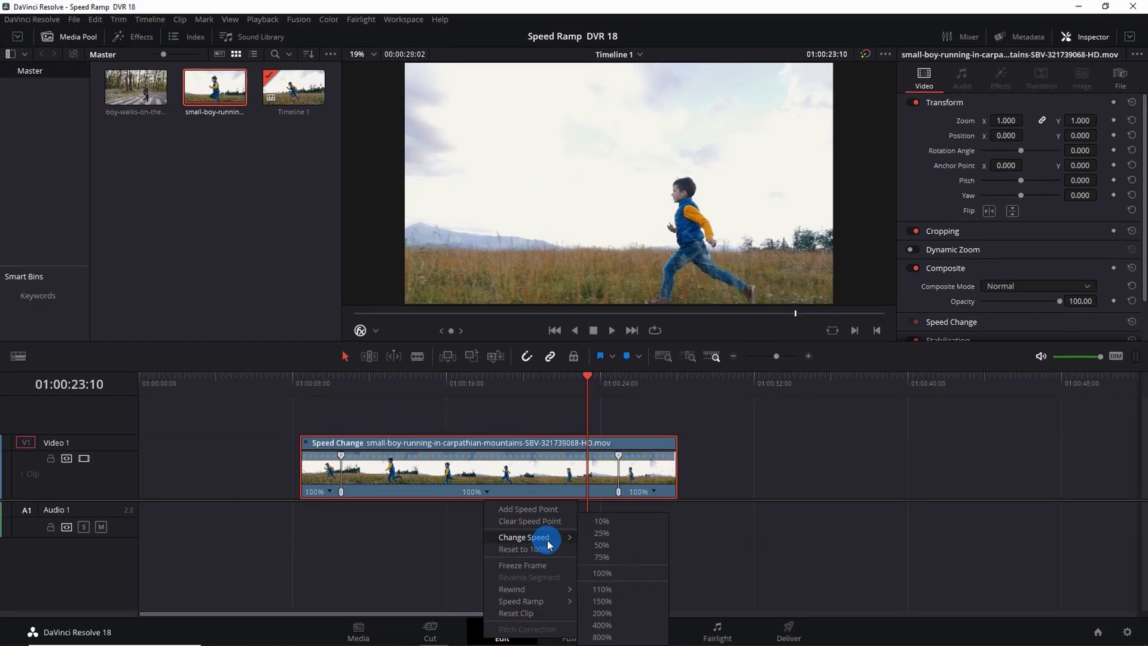
pyautogui.click(603, 637)
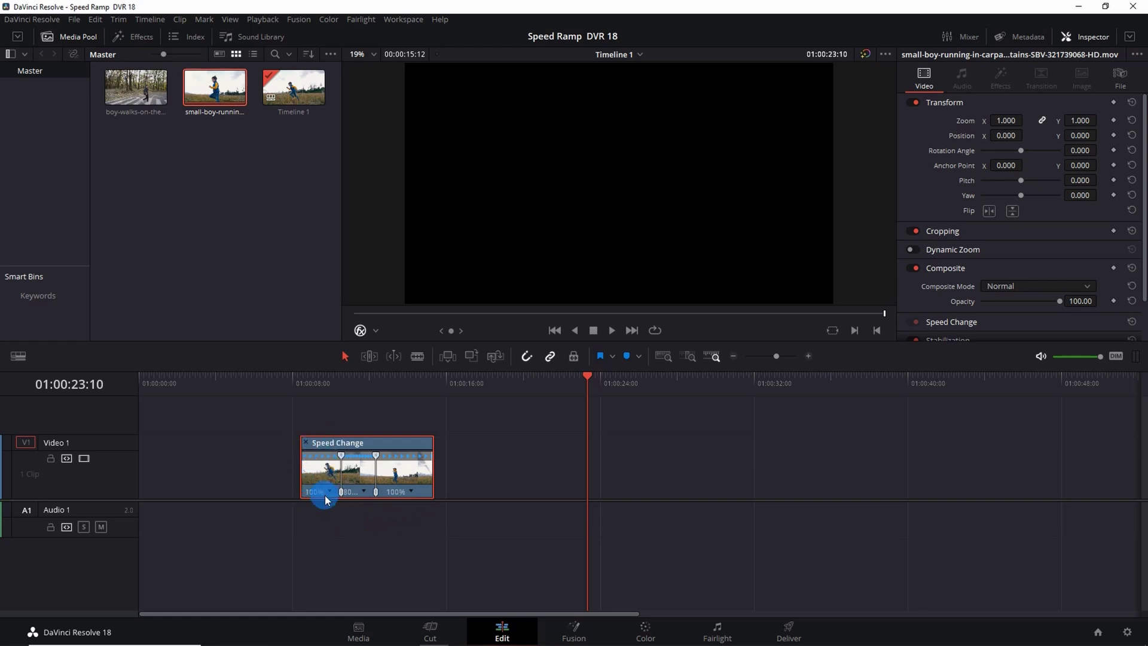
# Slow the clip's first speed segment to 75%
pyautogui.click(301, 532)
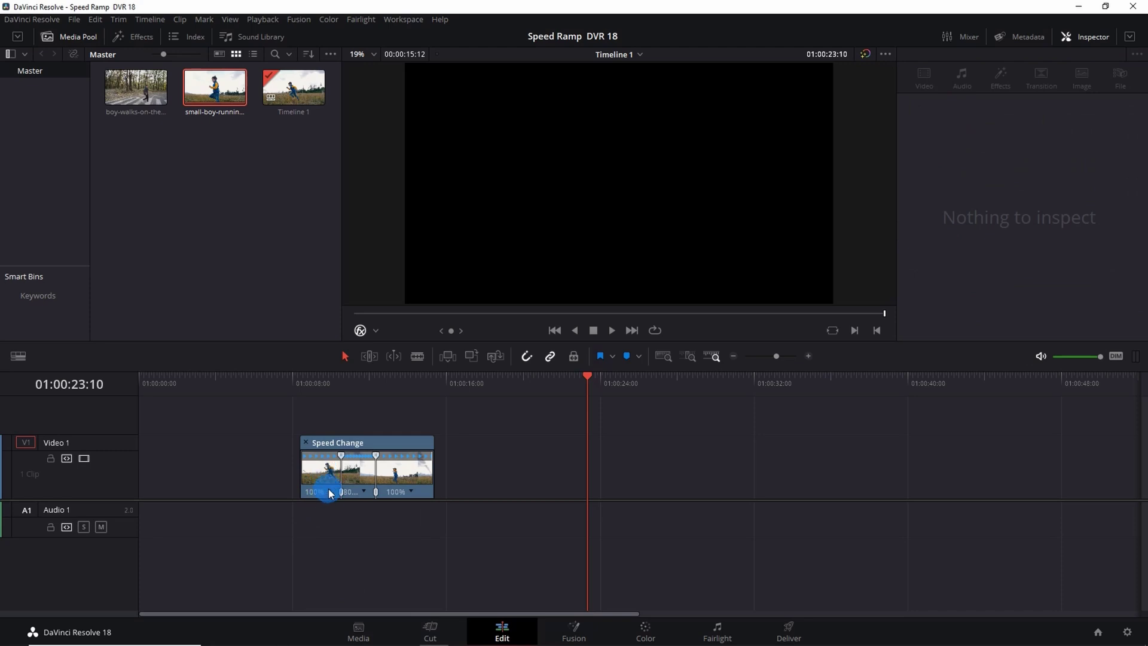
pyautogui.click(331, 494)
pyautogui.click(331, 493)
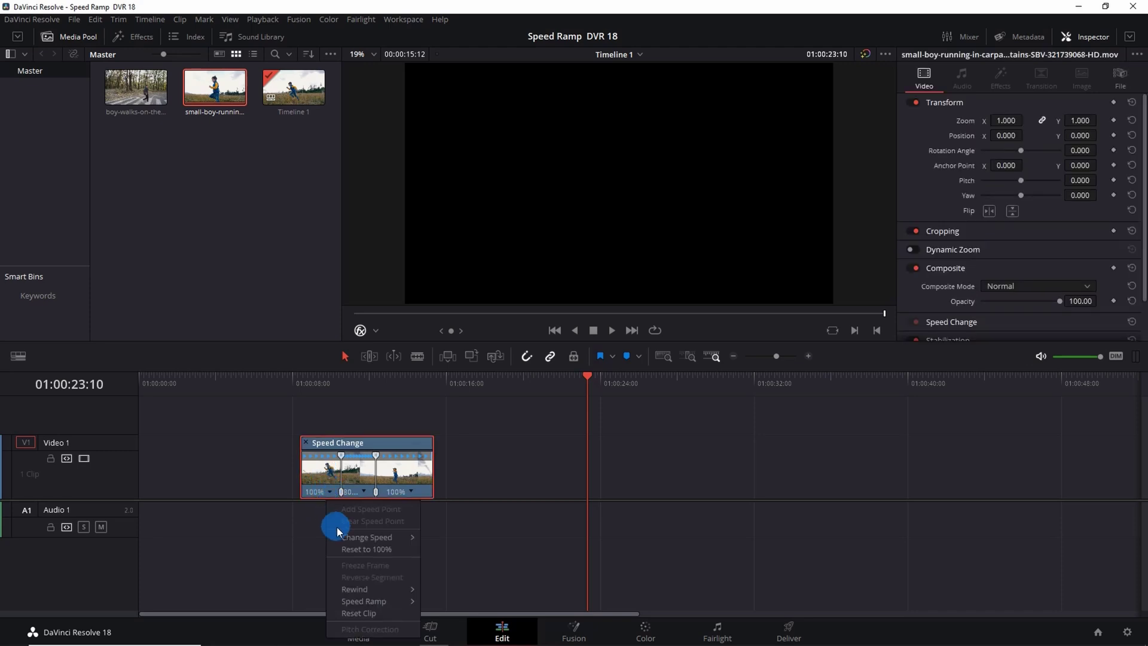
pyautogui.moveTo(344, 538)
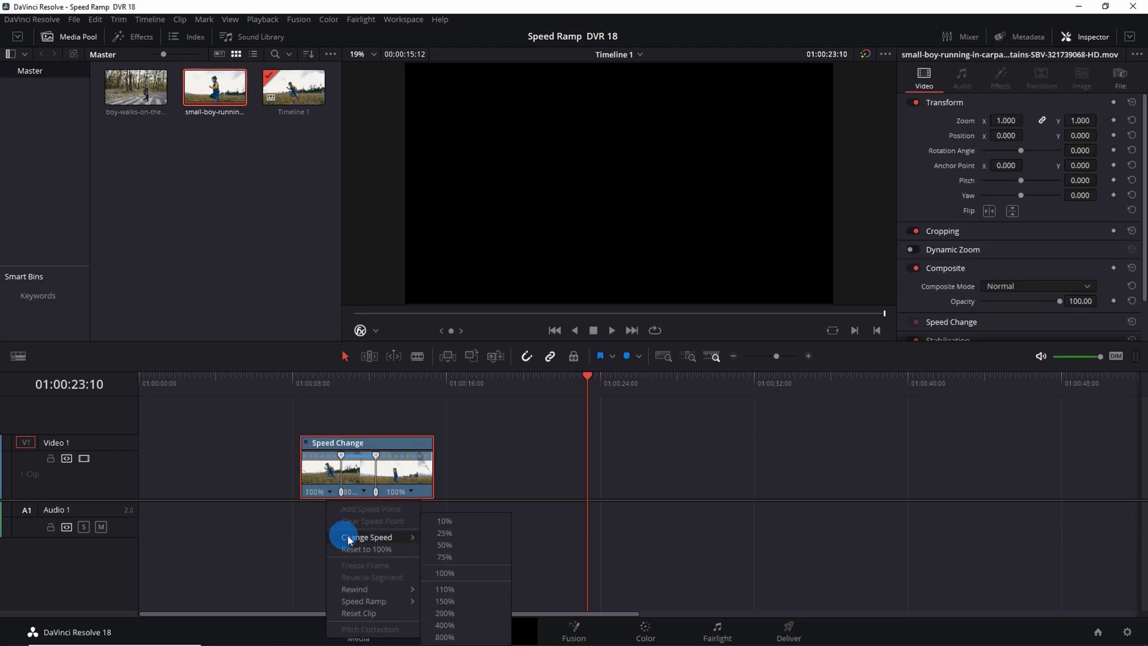
pyautogui.click(450, 559)
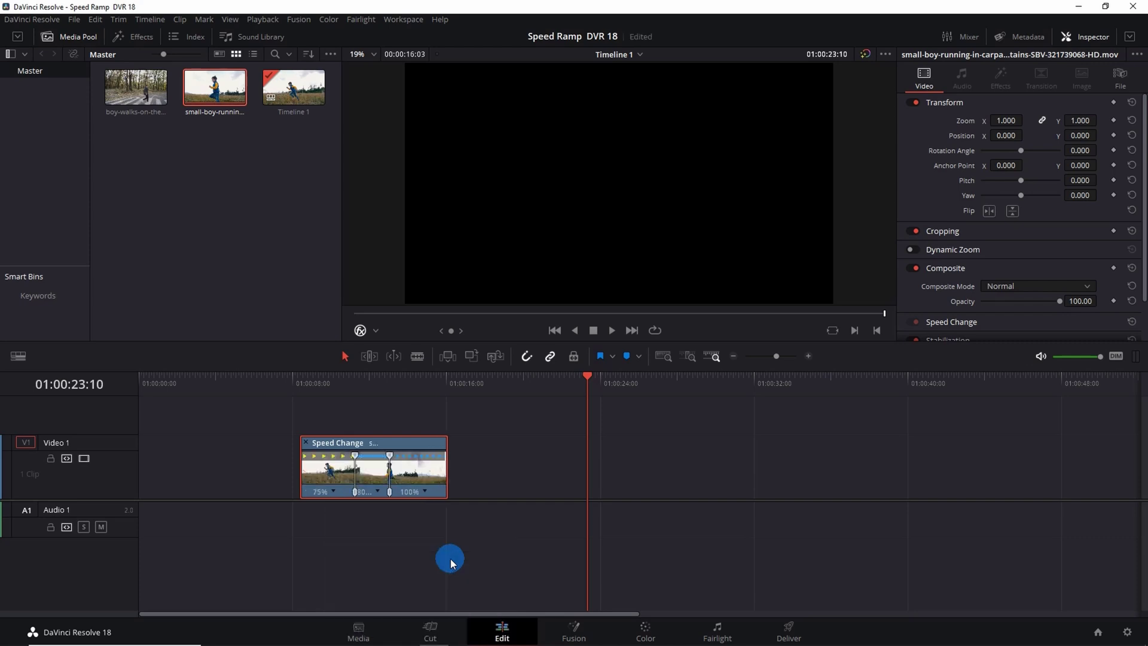
# Set the final speed section to 75% and move the playhead back near the clip start
pyautogui.click(425, 492)
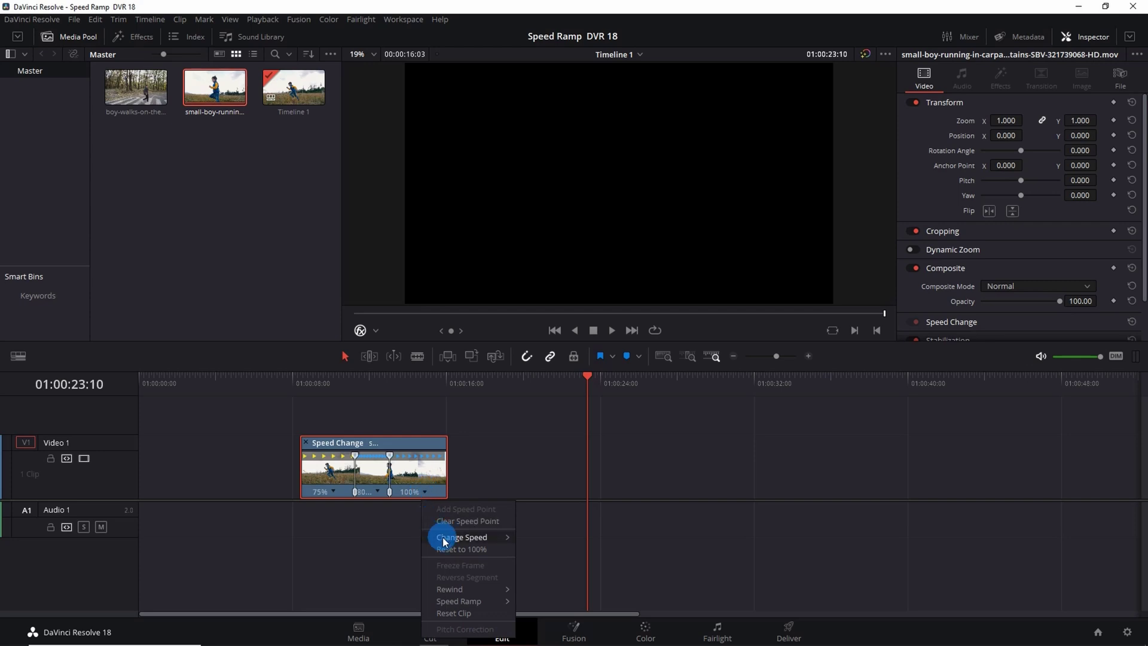
pyautogui.moveTo(457, 537)
pyautogui.click(540, 558)
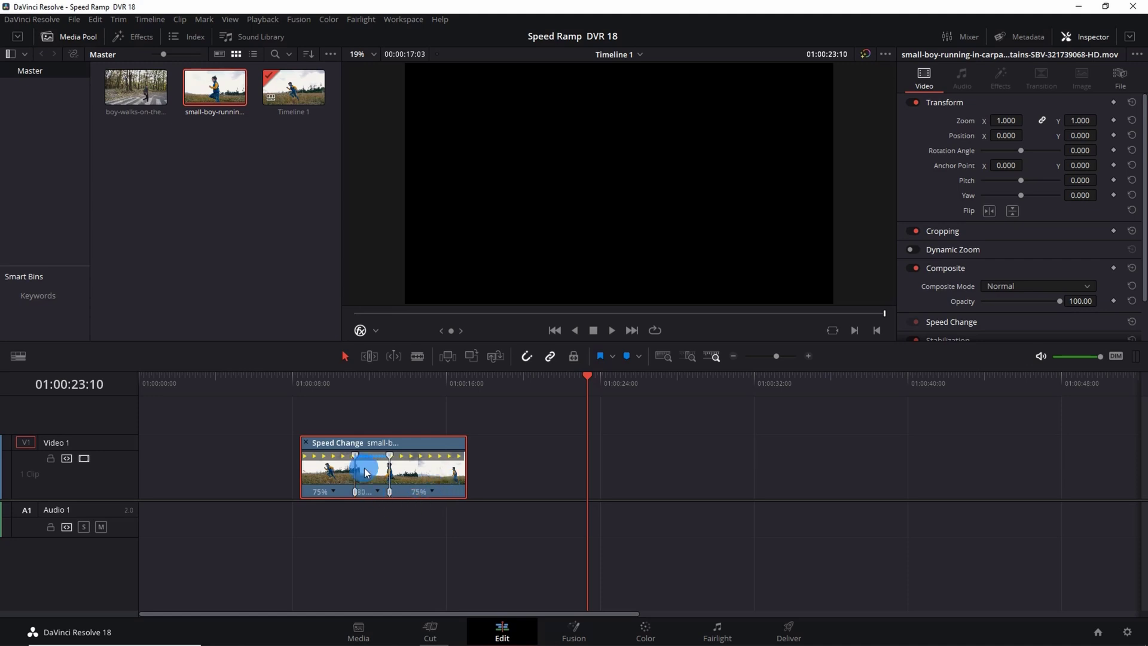
pyautogui.click(300, 375)
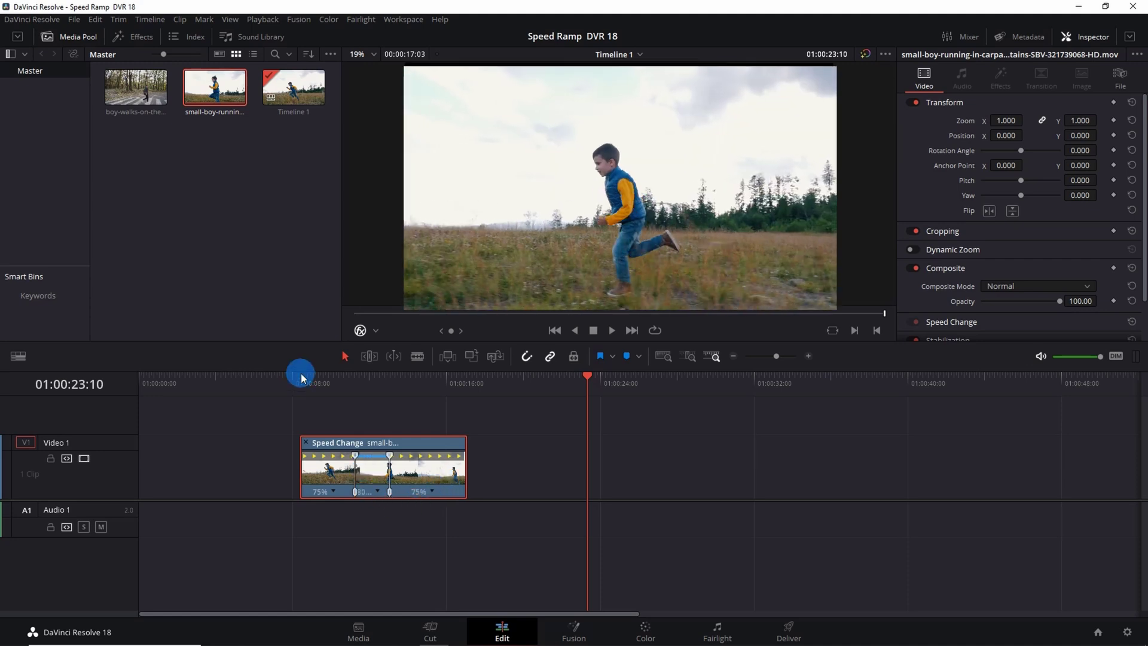
pyautogui.press('space')
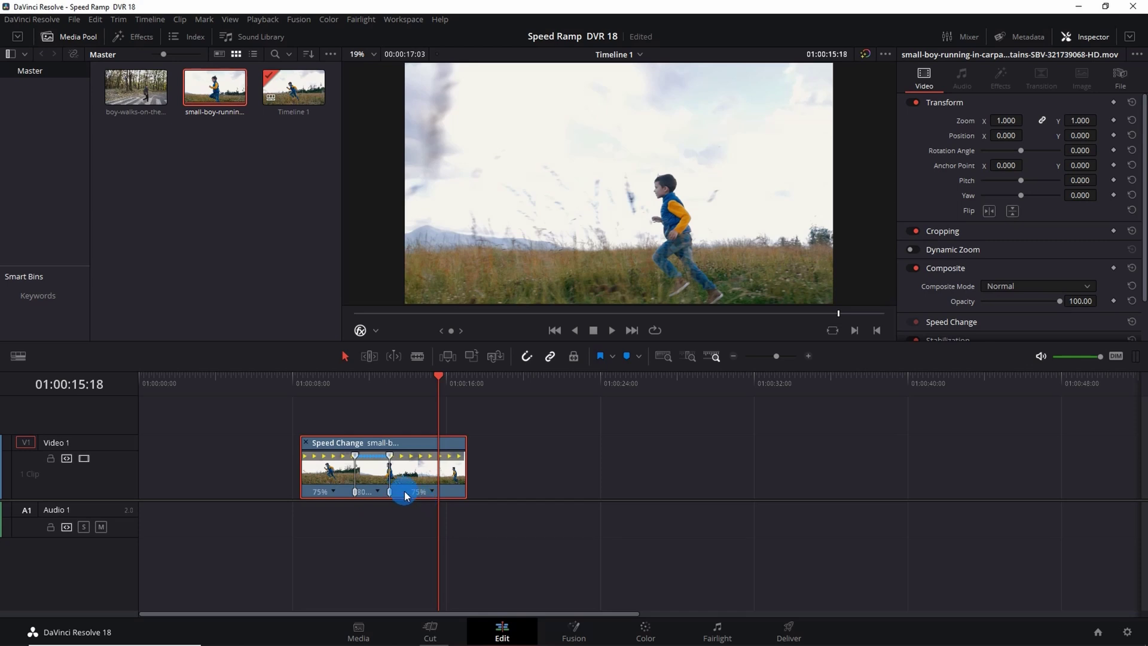
# Display the running-boy clip's Retime Curve graph and zoom the timeline in around it
pyautogui.rightClick(390, 479)
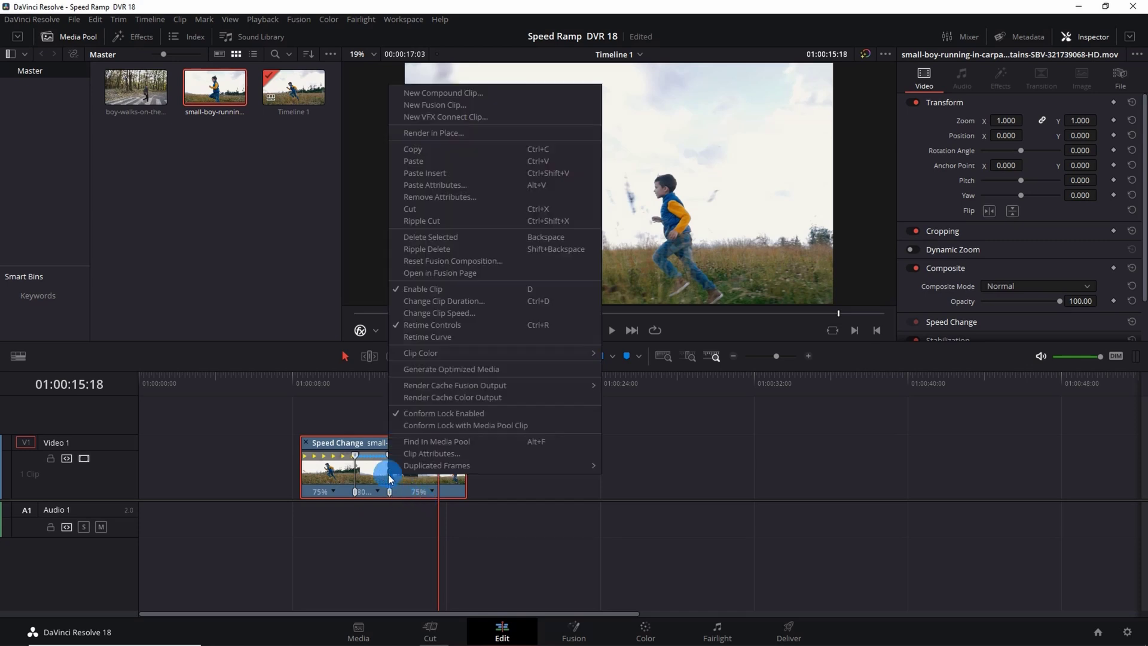
pyautogui.click(453, 338)
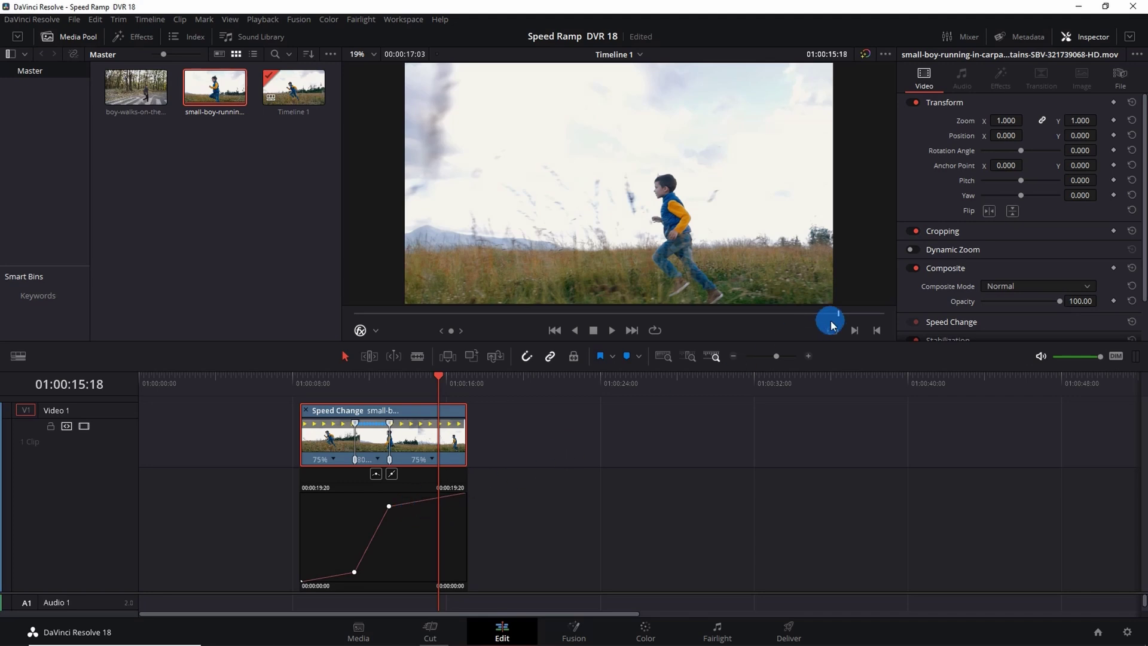
pyautogui.click(807, 358)
pyautogui.click(397, 504)
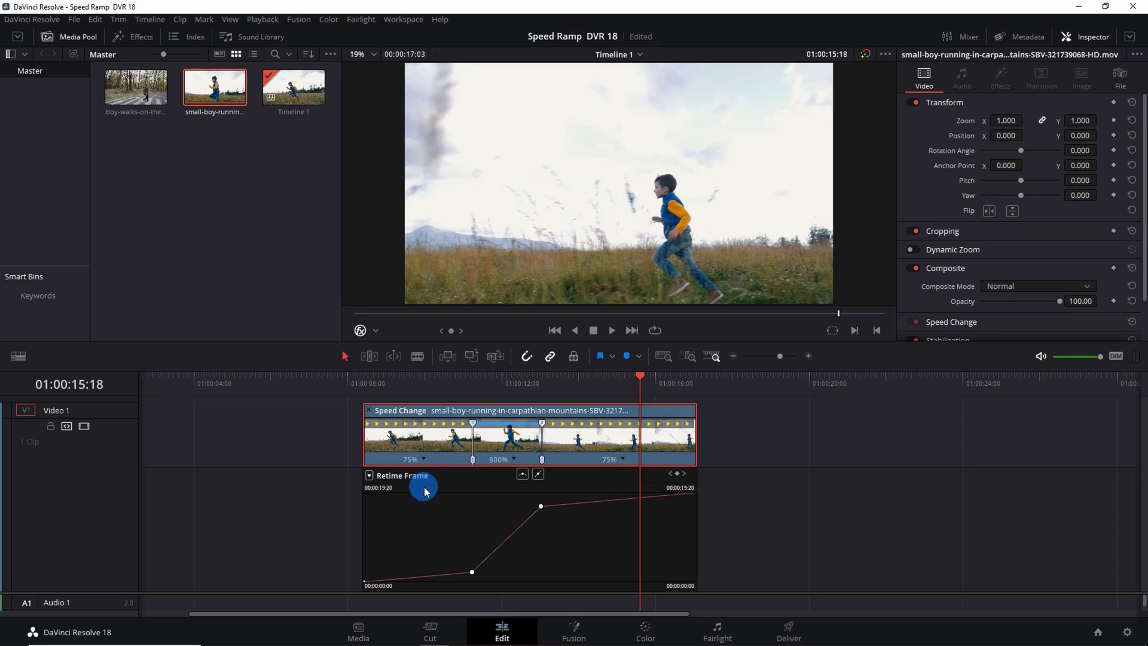
# Show the Retime Speed curve and hide Retime Frame in the retime graph
pyautogui.click(370, 476)
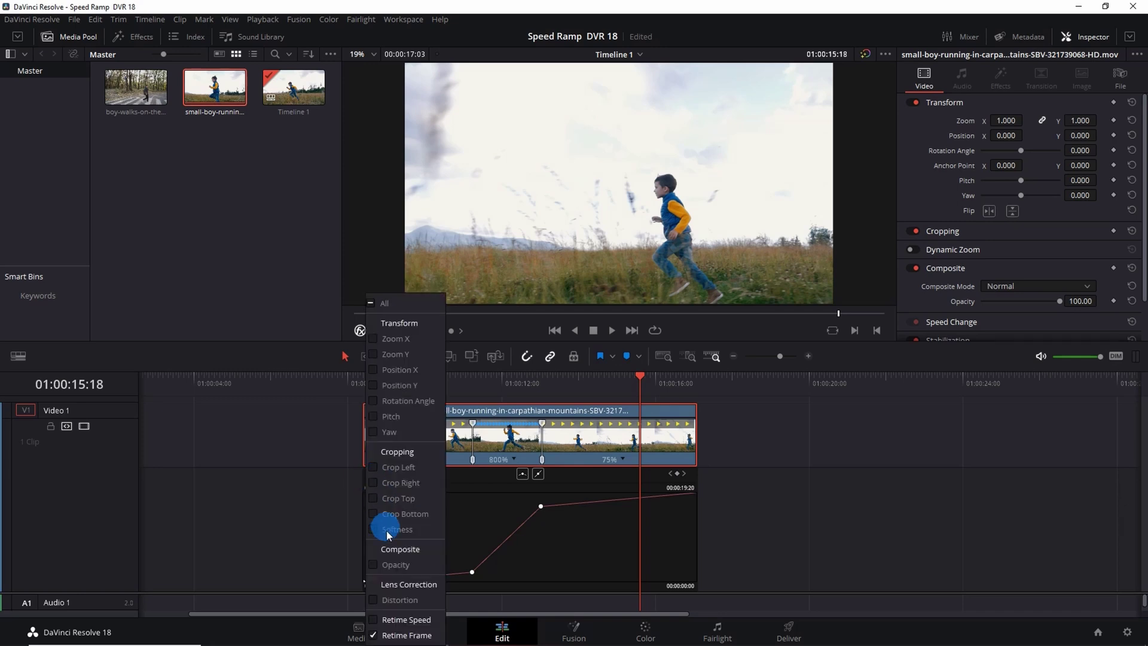
pyautogui.click(376, 621)
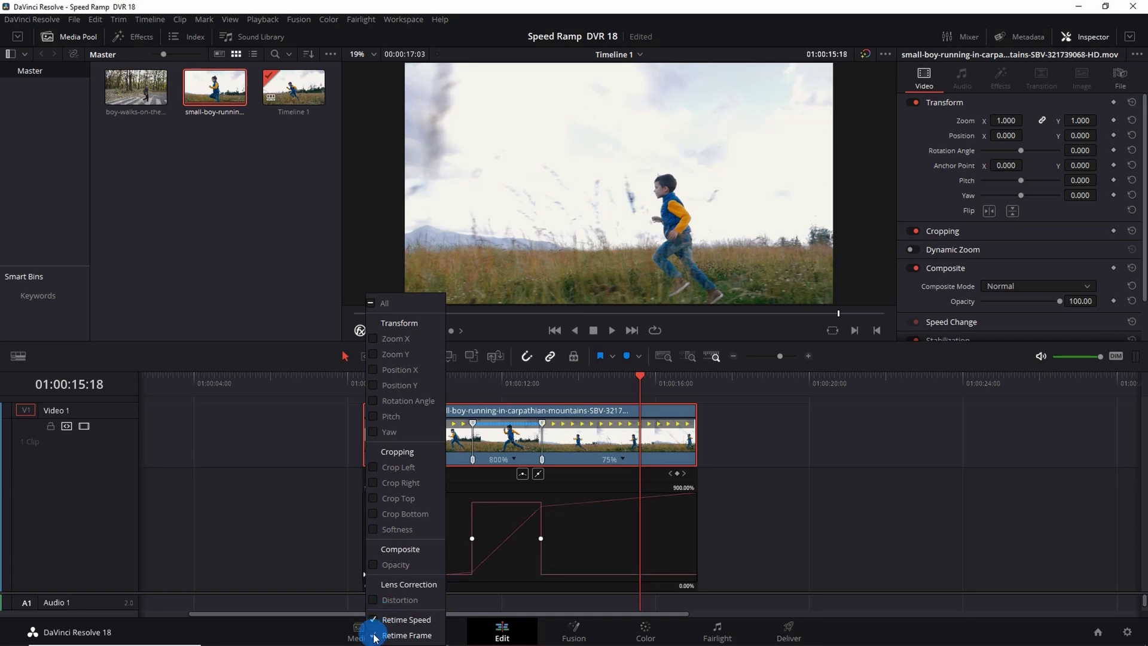
pyautogui.click(376, 635)
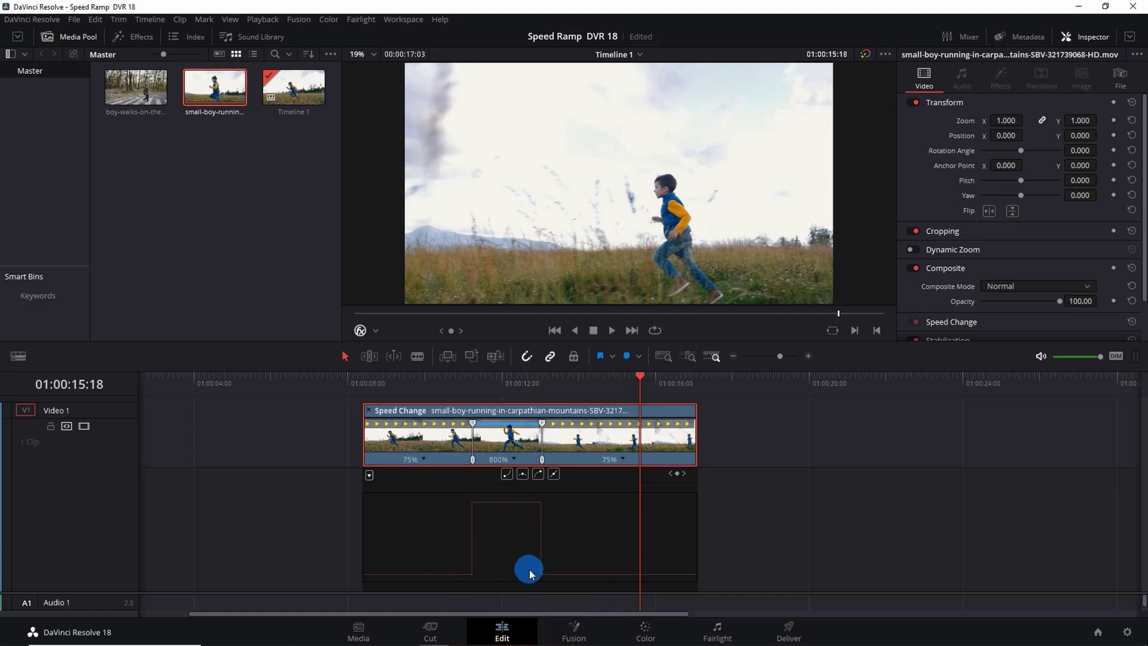
# Make both speed keyframes smooth eases and drag their Bezier handles outward to widen the ramps
pyautogui.click(470, 541)
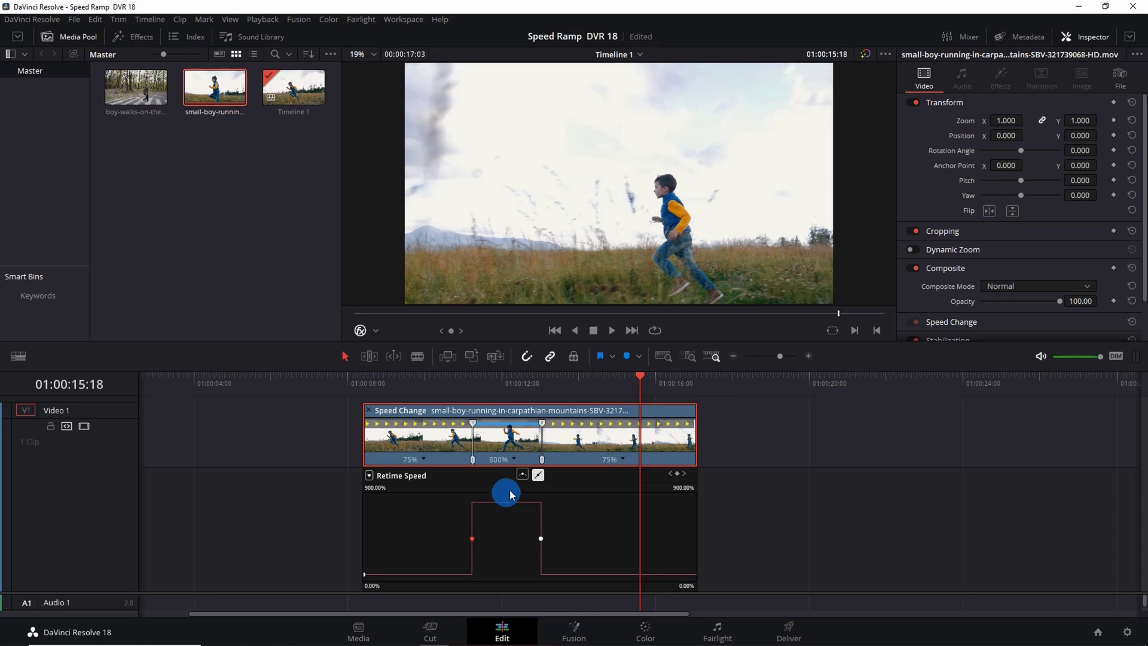
pyautogui.click(522, 475)
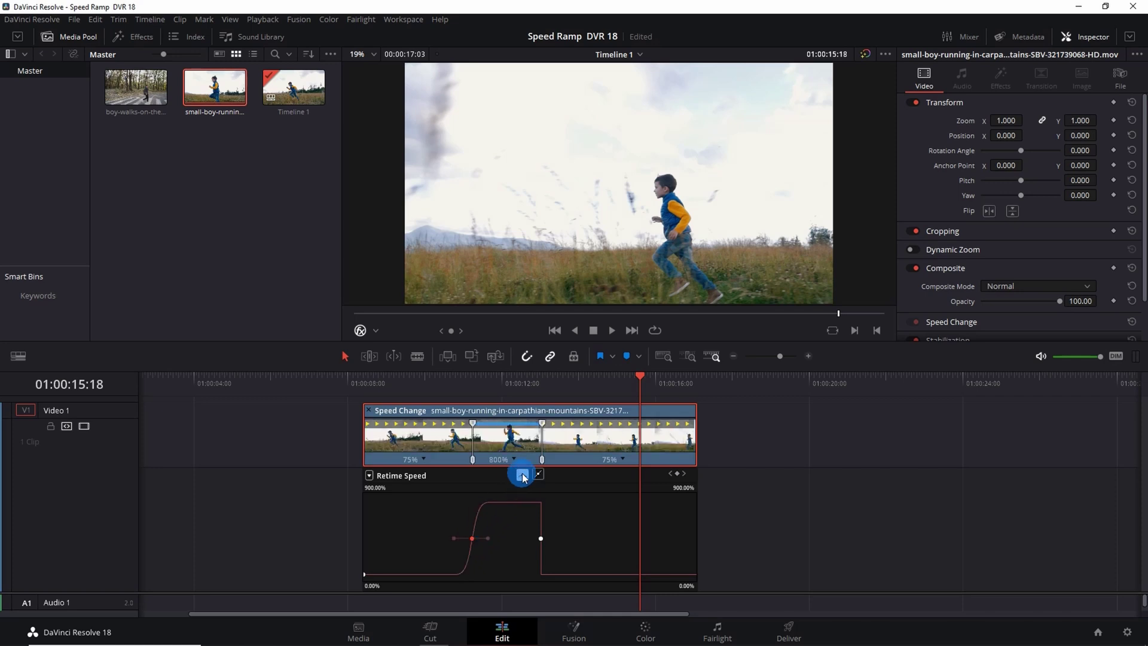
pyautogui.click(541, 539)
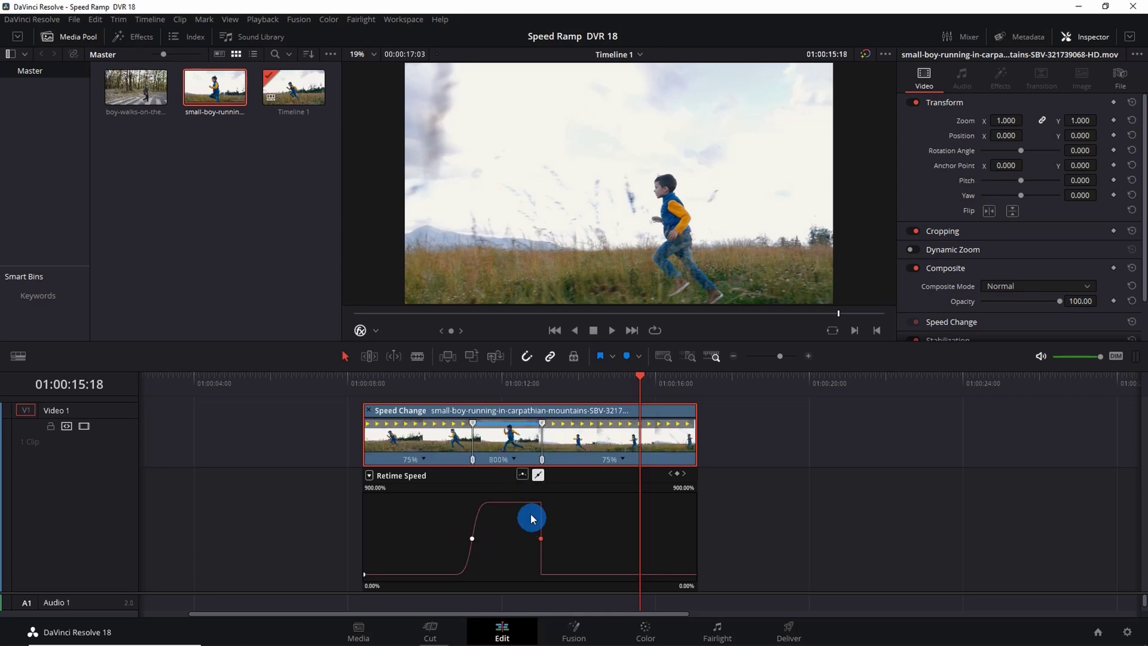
pyautogui.click(523, 475)
pyautogui.moveTo(558, 539); pyautogui.dragTo(563, 537)
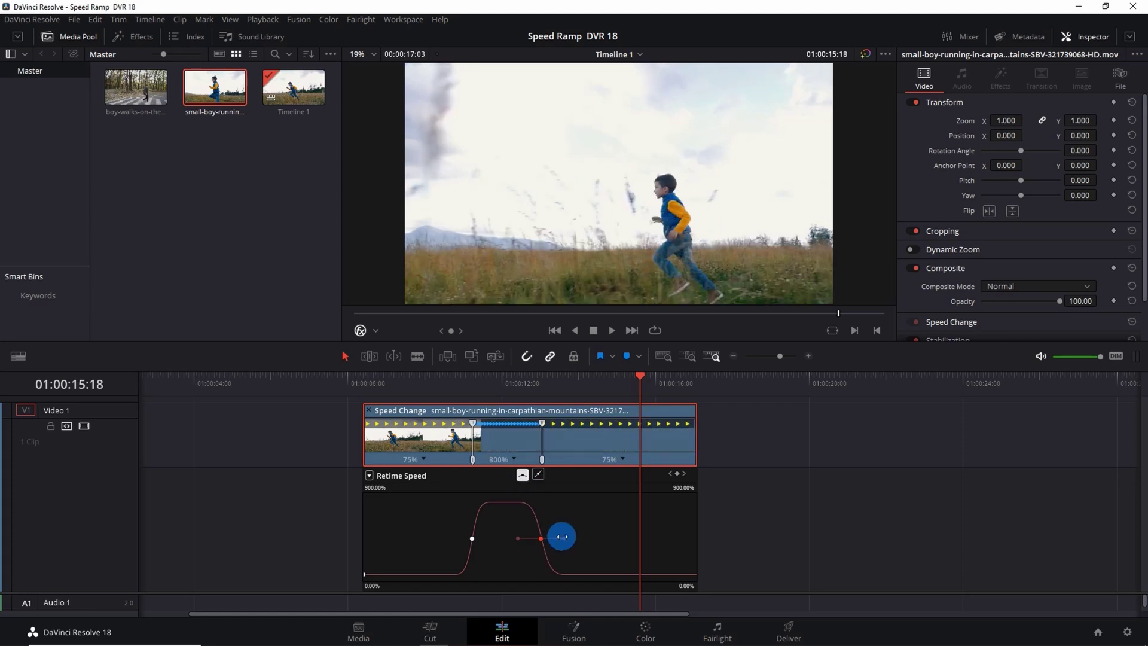
pyautogui.click(473, 537)
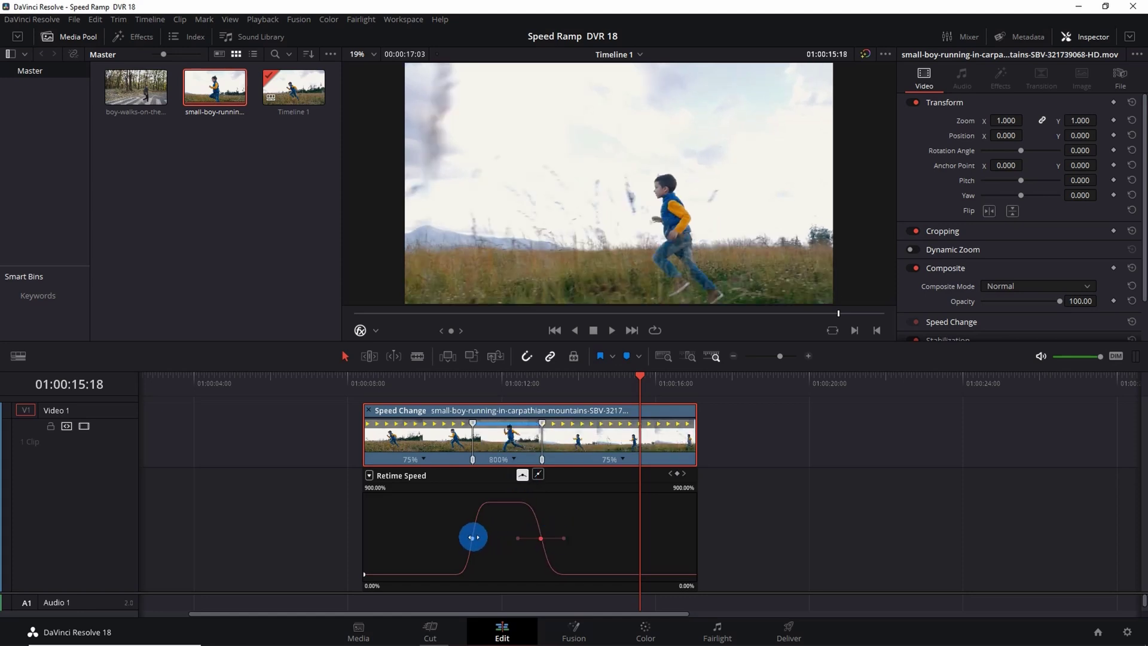
pyautogui.click(473, 537)
pyautogui.moveTo(453, 537); pyautogui.dragTo(447, 538)
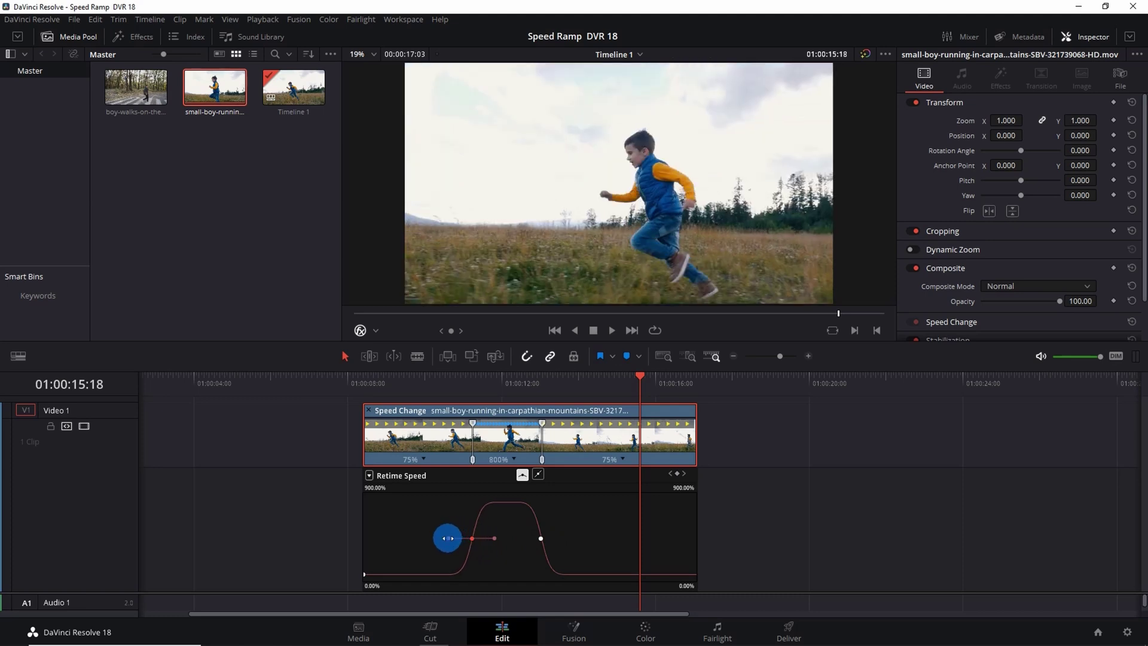
# Play the eased 75%–800%–75% speed ramp from the clip start, then stop
pyautogui.click(361, 377)
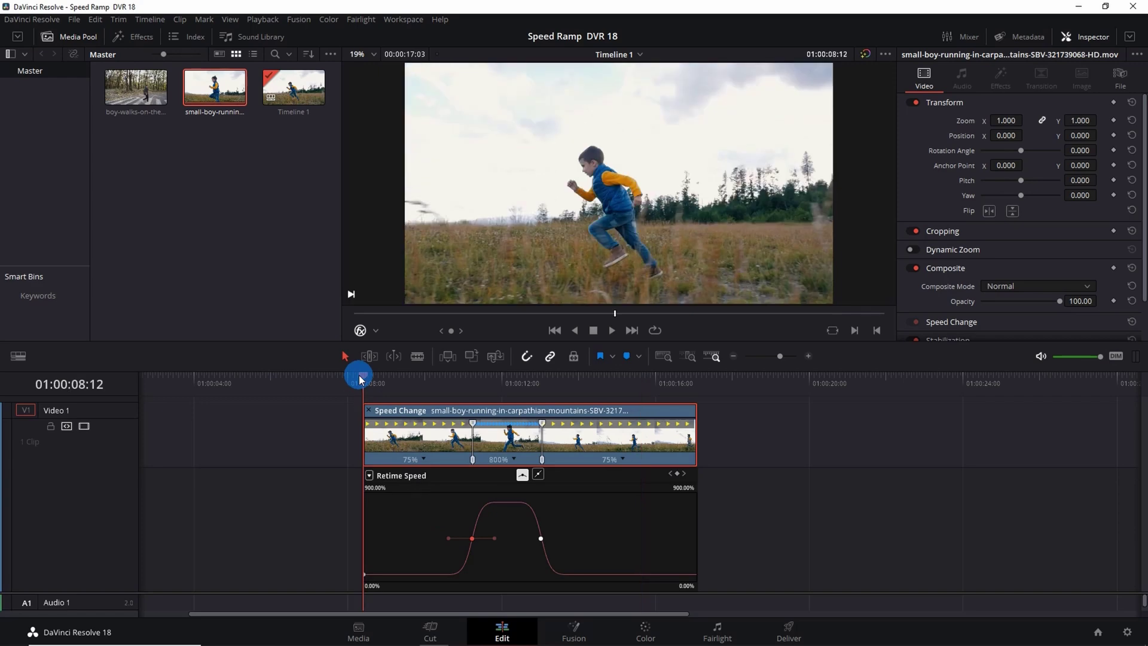
pyautogui.press('space')
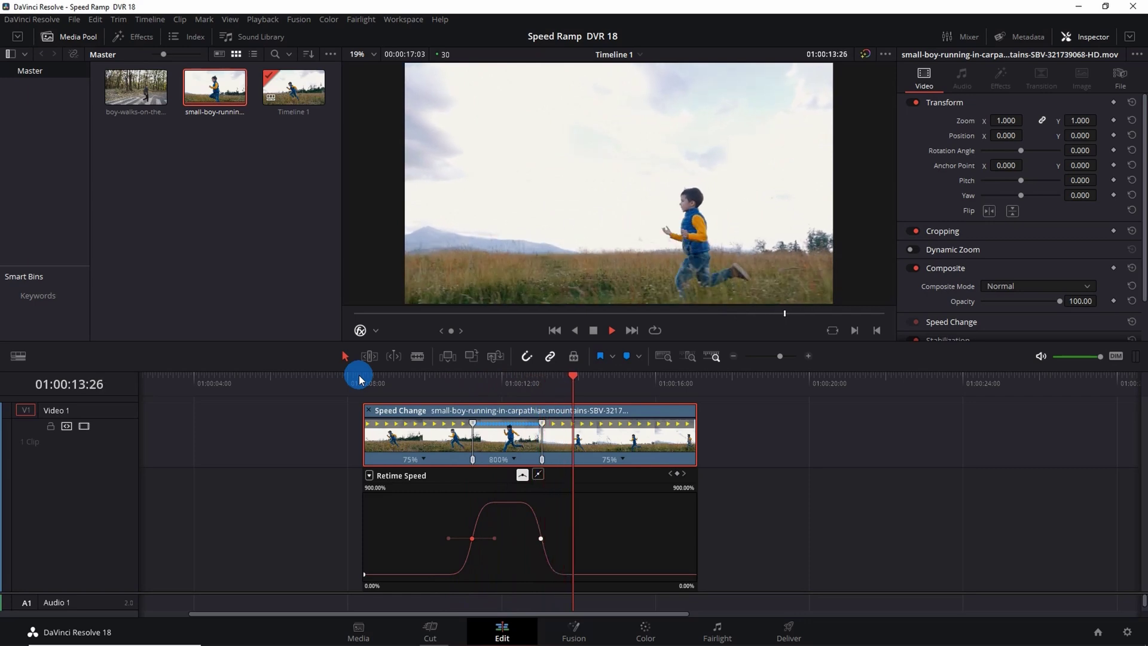
pyautogui.click(727, 320)
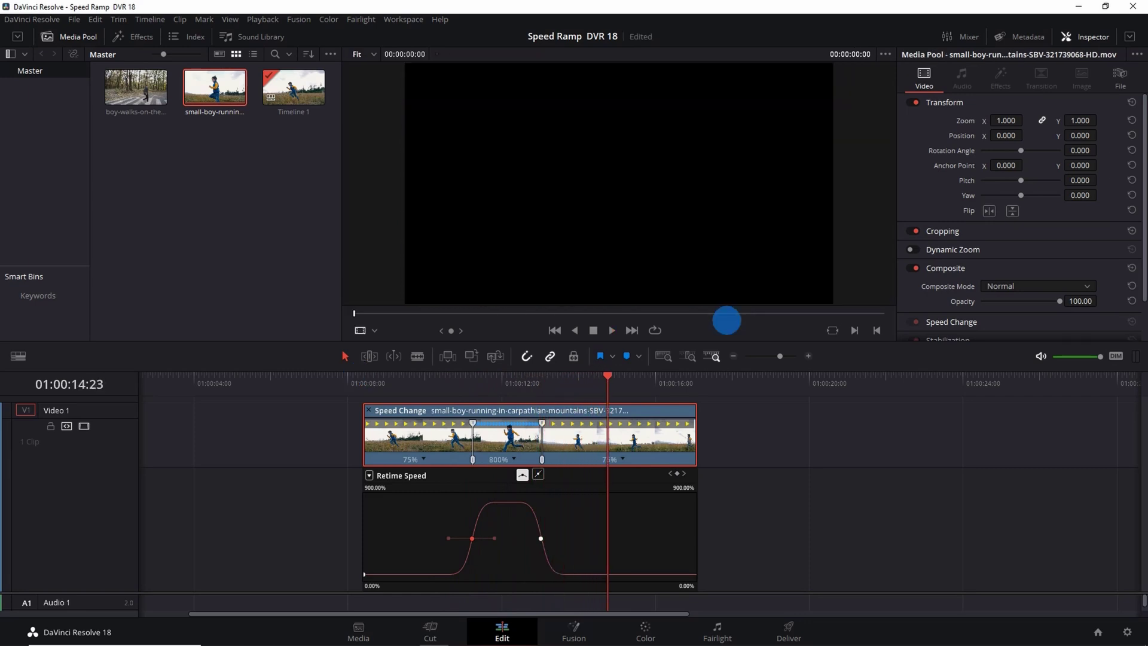